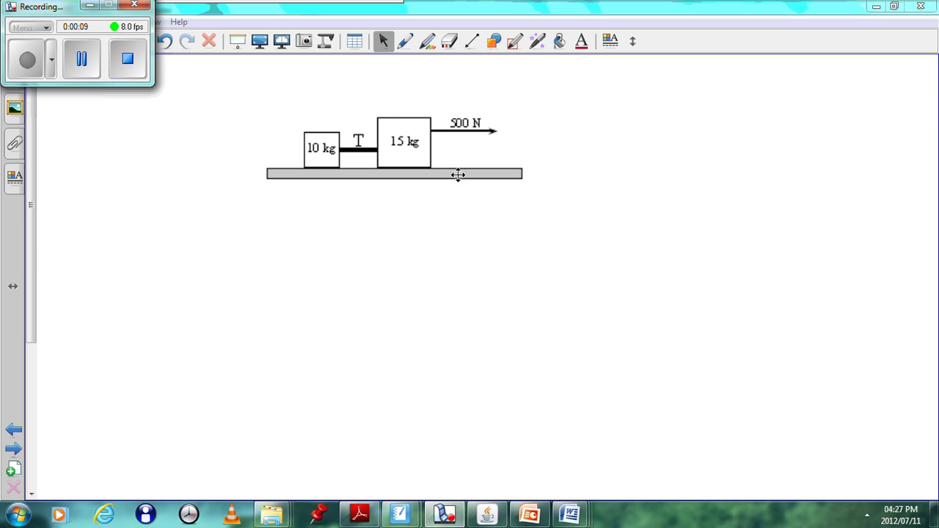
# - Switch to the black pen and draw leftward friction arrows under both blocks
pyautogui.click(405, 43)
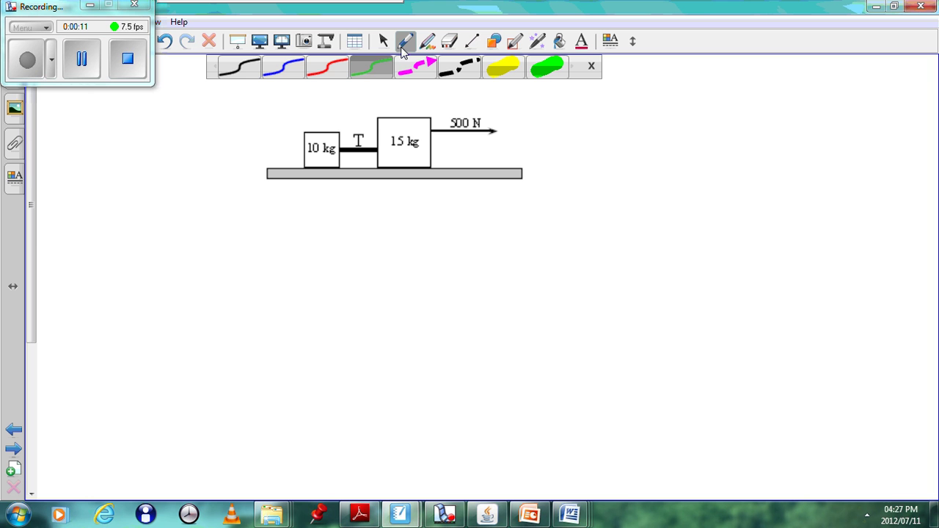
pyautogui.click(286, 73)
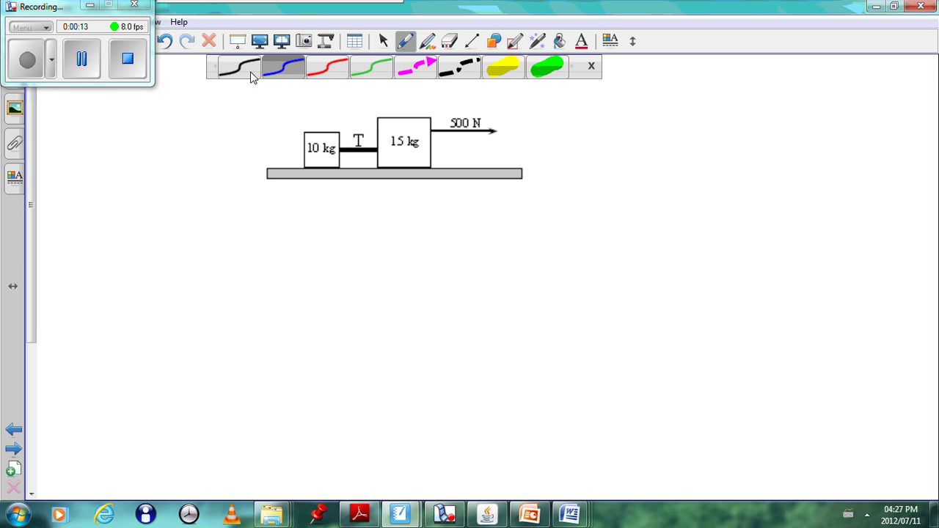
pyautogui.click(251, 73)
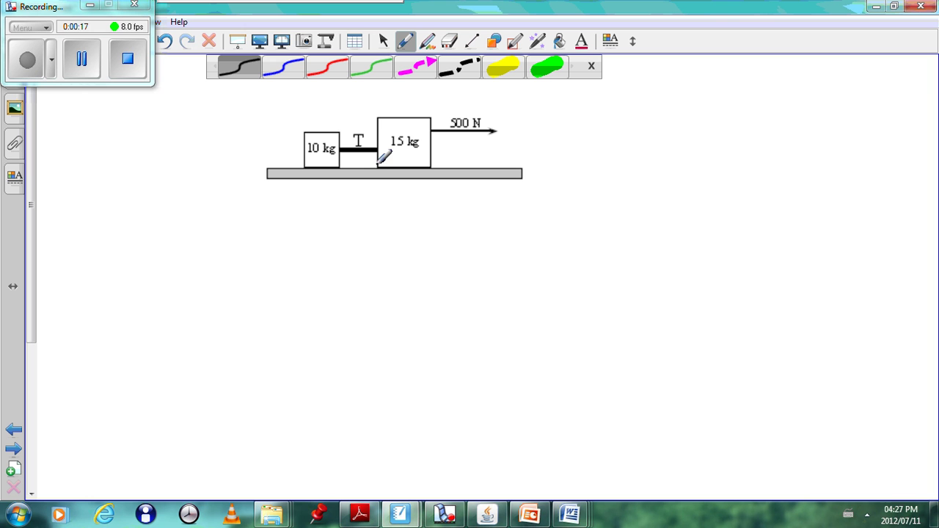
pyautogui.moveTo(378, 166)
pyautogui.mouseDown()
pyautogui.moveTo(347, 168)
pyautogui.moveTo(362, 196)
pyautogui.moveTo(397, 188)
pyautogui.mouseUp()
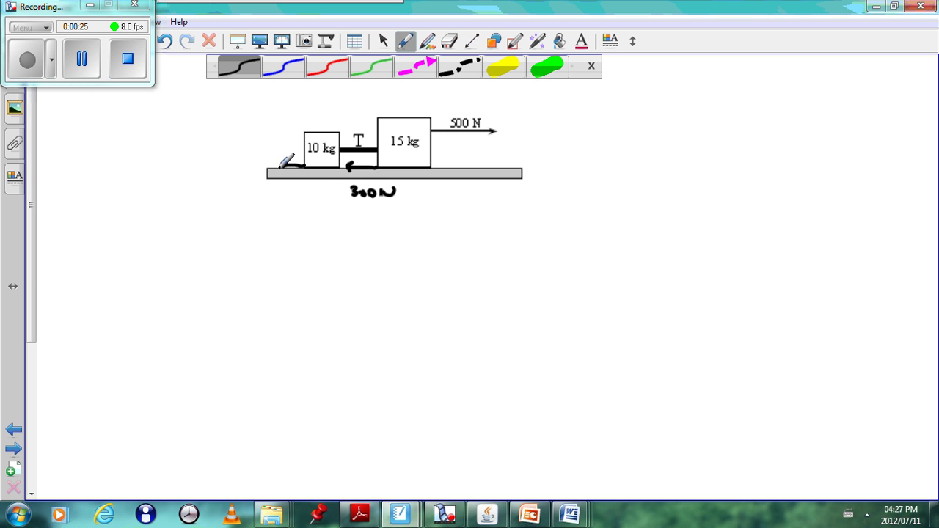
pyautogui.moveTo(278, 166)
pyautogui.mouseDown()
pyautogui.moveTo(265, 205)
pyautogui.moveTo(306, 192)
pyautogui.mouseUp()
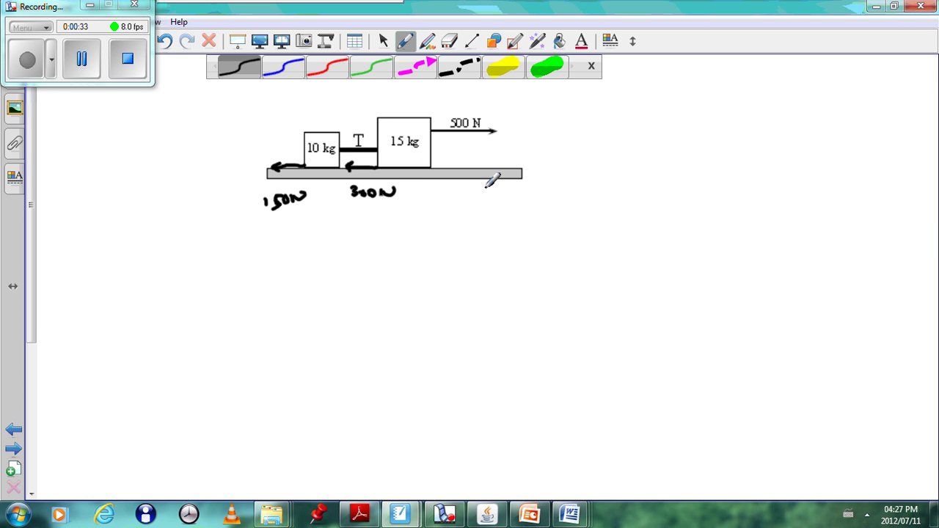
# - Write T = ? at the left of the diagram
pyautogui.moveTo(105, 153); pyautogui.dragTo(127, 152)
pyautogui.moveTo(115, 154)
pyautogui.mouseDown()
pyautogui.moveTo(114, 172)
pyautogui.moveTo(138, 162)
pyautogui.mouseUp()
pyautogui.moveTo(132, 160); pyautogui.dragTo(157, 157)
pyautogui.click(159, 164)
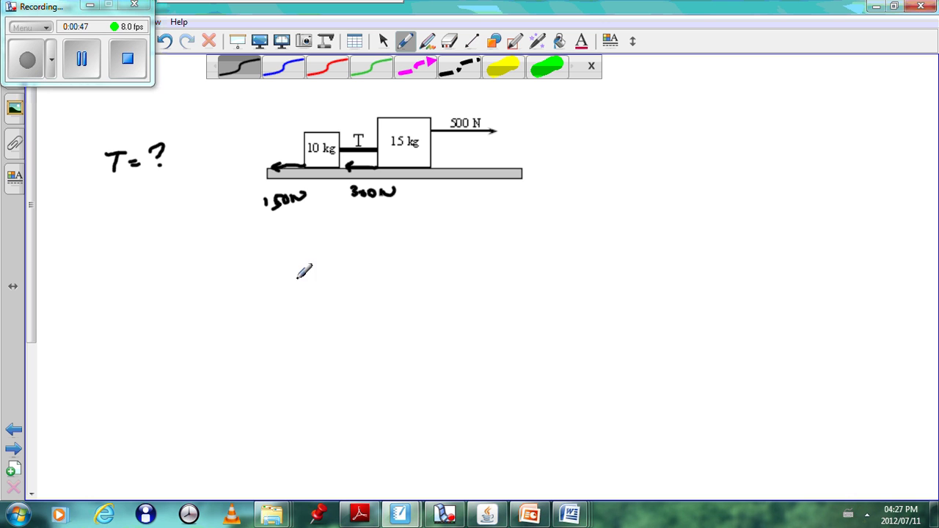
# - Sketch the 10 kg box with a rightward T arrow and a leftward 150 arrow
pyautogui.moveTo(202, 255)
pyautogui.mouseDown()
pyautogui.moveTo(201, 280)
pyautogui.moveTo(232, 280)
pyautogui.moveTo(234, 253)
pyautogui.moveTo(233, 280)
pyautogui.moveTo(210, 273)
pyautogui.moveTo(226, 270)
pyautogui.moveTo(220, 258)
pyautogui.mouseUp()
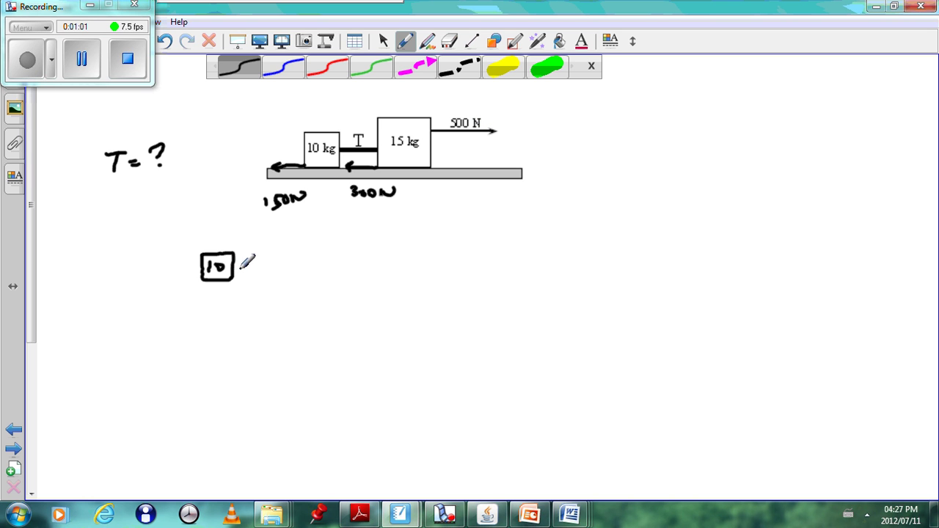
pyautogui.moveTo(235, 267)
pyautogui.mouseDown()
pyautogui.moveTo(286, 267)
pyautogui.moveTo(277, 273)
pyautogui.mouseUp()
pyautogui.moveTo(255, 239)
pyautogui.mouseDown()
pyautogui.moveTo(274, 239)
pyautogui.moveTo(263, 255)
pyautogui.mouseUp()
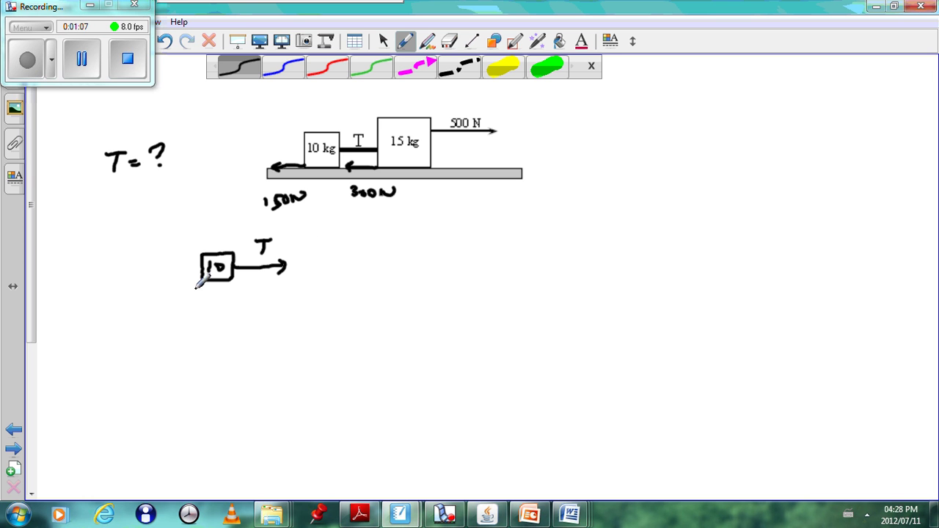
pyautogui.moveTo(201, 269); pyautogui.dragTo(160, 272)
pyautogui.moveTo(160, 272)
pyautogui.mouseDown()
pyautogui.moveTo(170, 279)
pyautogui.moveTo(169, 260)
pyautogui.moveTo(189, 257)
pyautogui.mouseUp()
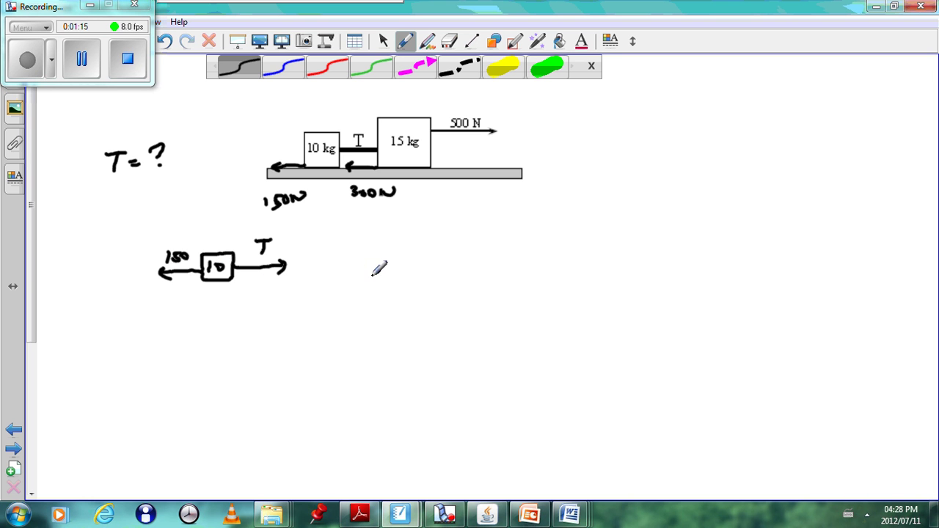
# - Draw the 15 kg box with a rightward 500 arrow
pyautogui.moveTo(489, 247)
pyautogui.mouseDown()
pyautogui.moveTo(489, 273)
pyautogui.moveTo(522, 272)
pyautogui.mouseUp()
pyautogui.moveTo(489, 245)
pyautogui.mouseDown()
pyautogui.moveTo(524, 250)
pyautogui.moveTo(522, 271)
pyautogui.moveTo(493, 265)
pyautogui.moveTo(572, 260)
pyautogui.moveTo(564, 268)
pyautogui.mouseUp()
pyautogui.moveTo(551, 234)
pyautogui.mouseDown()
pyautogui.moveTo(545, 245)
pyautogui.moveTo(587, 234)
pyautogui.mouseUp()
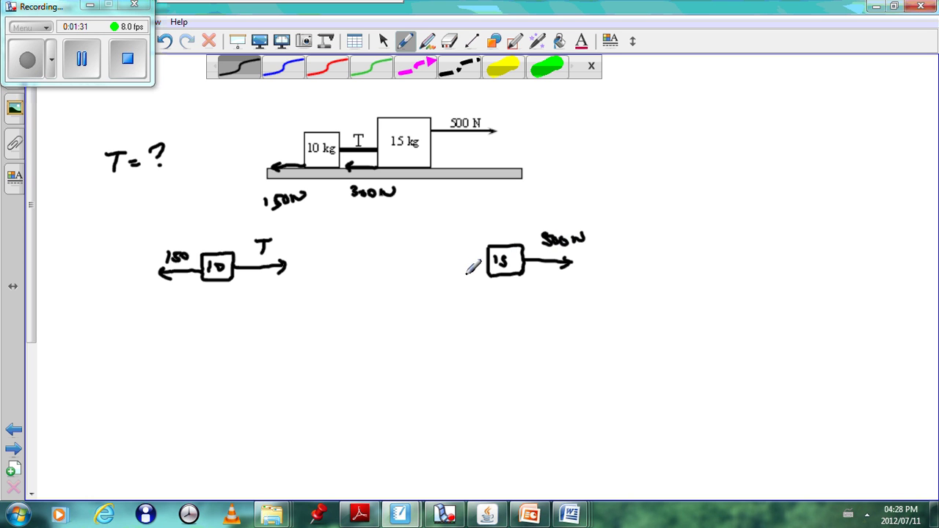
# - Add leftward T and 300 friction arrows to the 15 kg box's sketch
pyautogui.moveTo(488, 258)
pyautogui.mouseDown()
pyautogui.moveTo(445, 258)
pyautogui.moveTo(449, 268)
pyautogui.moveTo(472, 241)
pyautogui.mouseUp()
pyautogui.moveTo(465, 242); pyautogui.dragTo(465, 252)
pyautogui.moveTo(486, 276)
pyautogui.mouseDown()
pyautogui.moveTo(433, 281)
pyautogui.moveTo(489, 295)
pyautogui.mouseUp()
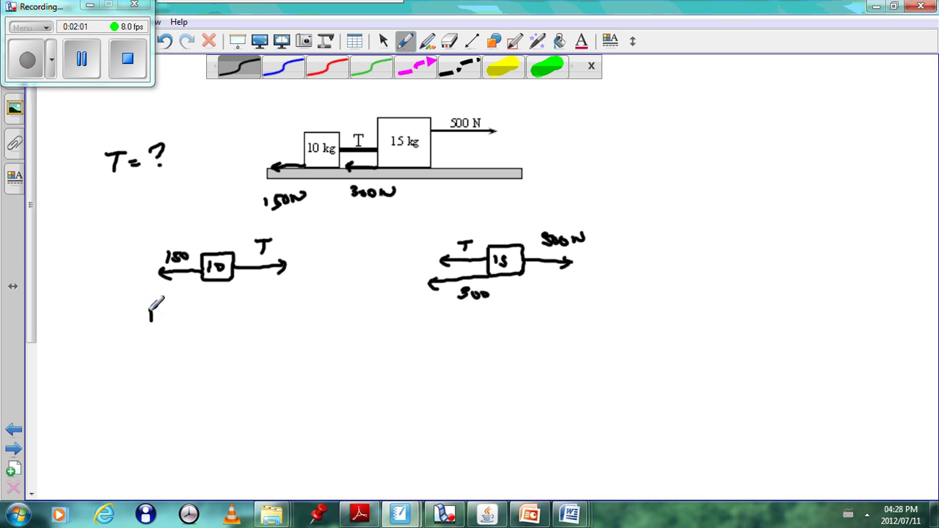
# - Write Fnet = ma under both the 10 kg and 15 kg diagrams
pyautogui.moveTo(160, 307)
pyautogui.mouseDown()
pyautogui.moveTo(192, 310)
pyautogui.moveTo(198, 319)
pyautogui.moveTo(187, 313)
pyautogui.moveTo(218, 307)
pyautogui.mouseUp()
pyautogui.moveTo(225, 308); pyautogui.dragTo(269, 317)
pyautogui.moveTo(484, 314)
pyautogui.mouseDown()
pyautogui.moveTo(481, 330)
pyautogui.moveTo(496, 312)
pyautogui.mouseUp()
pyautogui.moveTo(483, 321); pyautogui.dragTo(536, 328)
pyautogui.moveTo(527, 318); pyautogui.dragTo(555, 317)
pyautogui.moveTo(546, 322); pyautogui.dragTo(599, 322)
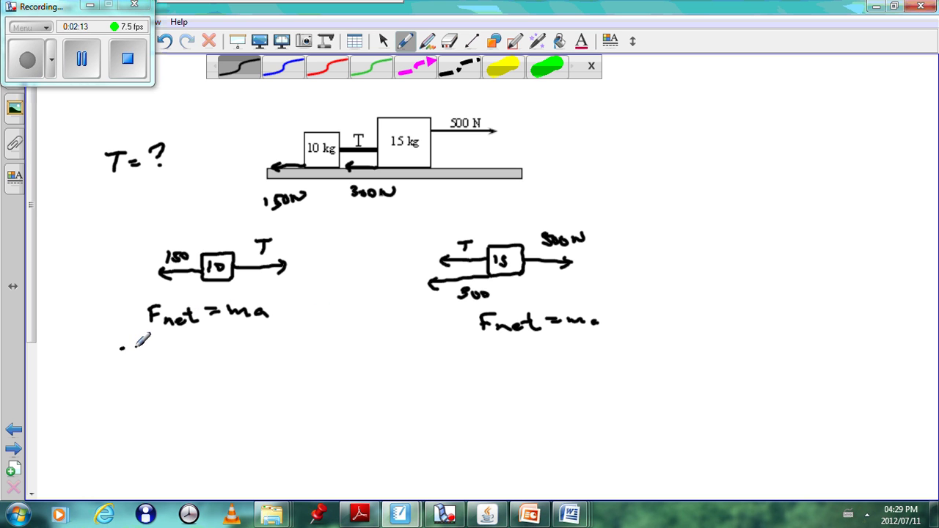
# - Write T − 150 = 10a, 500 − 300 − T = ma, and simplify to 200 − T = 15a
pyautogui.moveTo(120, 345); pyautogui.dragTo(140, 344)
pyautogui.moveTo(130, 345)
pyautogui.mouseDown()
pyautogui.moveTo(174, 352)
pyautogui.moveTo(176, 362)
pyautogui.moveTo(182, 348)
pyautogui.moveTo(188, 360)
pyautogui.moveTo(181, 355)
pyautogui.moveTo(211, 348)
pyautogui.moveTo(291, 354)
pyautogui.mouseUp()
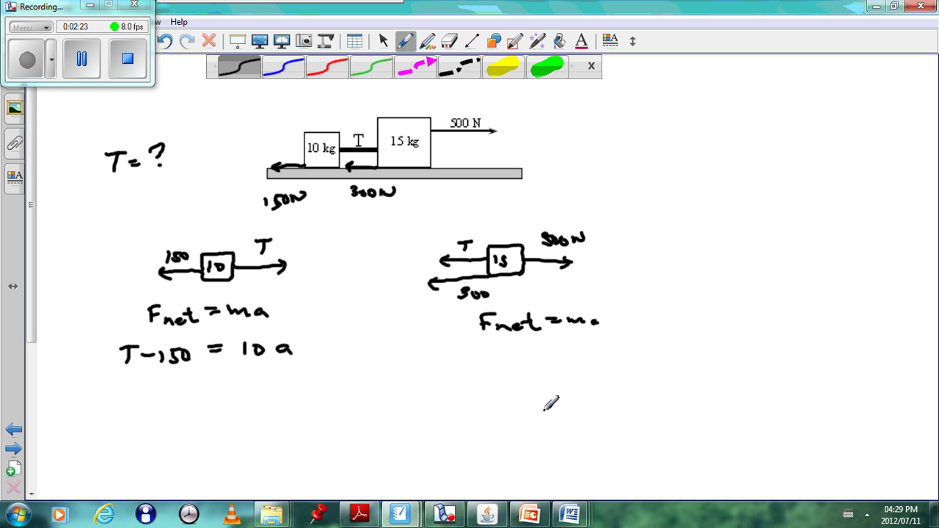
pyautogui.moveTo(438, 353)
pyautogui.mouseDown()
pyautogui.moveTo(441, 365)
pyautogui.moveTo(465, 355)
pyautogui.moveTo(527, 361)
pyautogui.moveTo(518, 368)
pyautogui.moveTo(598, 357)
pyautogui.moveTo(591, 369)
pyautogui.moveTo(637, 351)
pyautogui.moveTo(691, 358)
pyautogui.mouseUp()
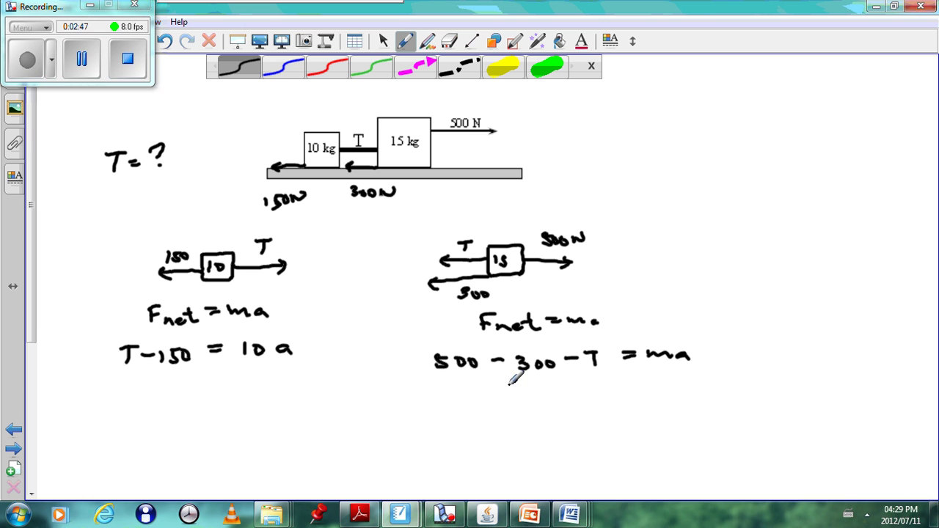
pyautogui.moveTo(467, 382)
pyautogui.mouseDown()
pyautogui.moveTo(482, 394)
pyautogui.moveTo(496, 382)
pyautogui.moveTo(540, 387)
pyautogui.moveTo(559, 376)
pyautogui.mouseUp()
pyautogui.moveTo(552, 377)
pyautogui.mouseDown()
pyautogui.moveTo(551, 392)
pyautogui.moveTo(586, 379)
pyautogui.moveTo(617, 389)
pyautogui.moveTo(638, 371)
pyautogui.moveTo(656, 379)
pyautogui.mouseUp()
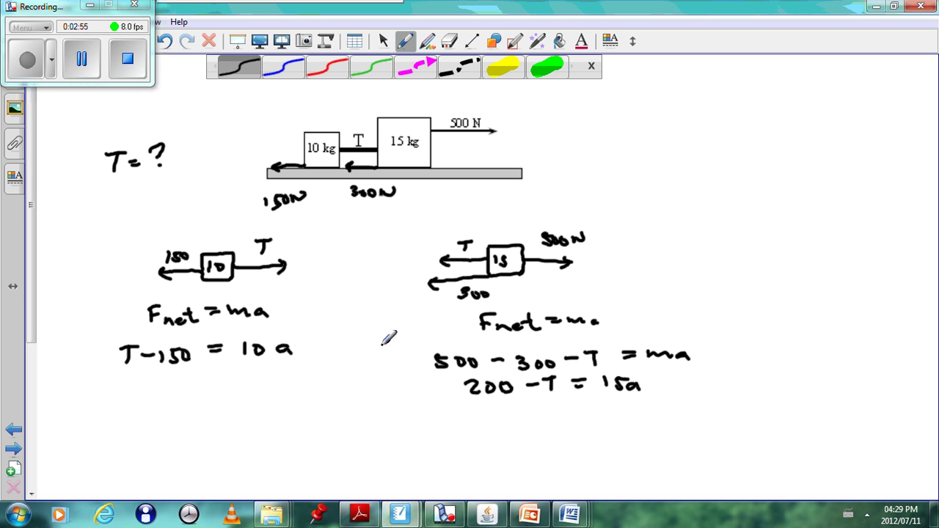
# - Mark T − 150 = 10a as equation ①
pyautogui.click(308, 348)
pyautogui.click(323, 348)
pyautogui.click(338, 348)
pyautogui.moveTo(353, 339)
pyautogui.mouseDown()
pyautogui.moveTo(354, 352)
pyautogui.moveTo(344, 342)
pyautogui.mouseUp()
# - Label 200 − T = 15a as equation ② and write ① + ② below
pyautogui.moveTo(670, 385); pyautogui.dragTo(679, 385)
pyautogui.click(690, 386)
pyautogui.click(700, 386)
pyautogui.click(709, 384)
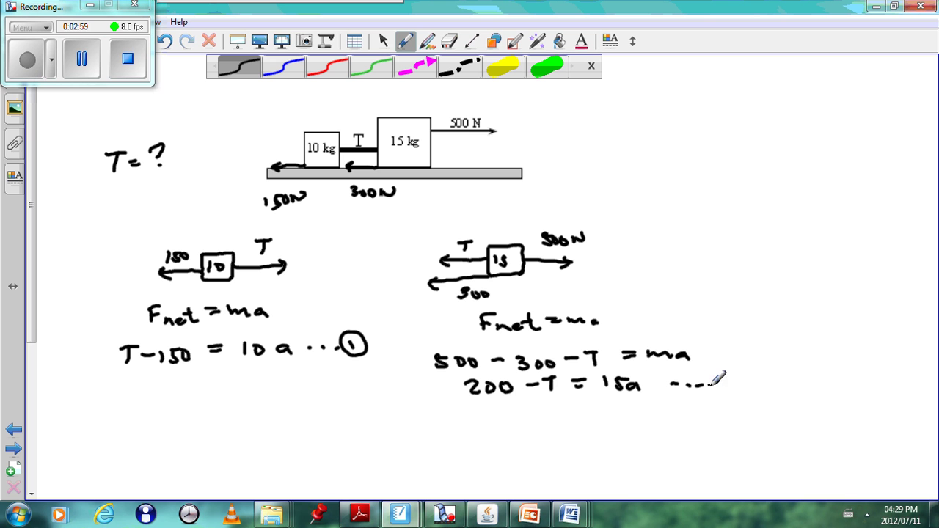
pyautogui.moveTo(734, 377)
pyautogui.mouseDown()
pyautogui.moveTo(735, 391)
pyautogui.moveTo(737, 373)
pyautogui.mouseUp()
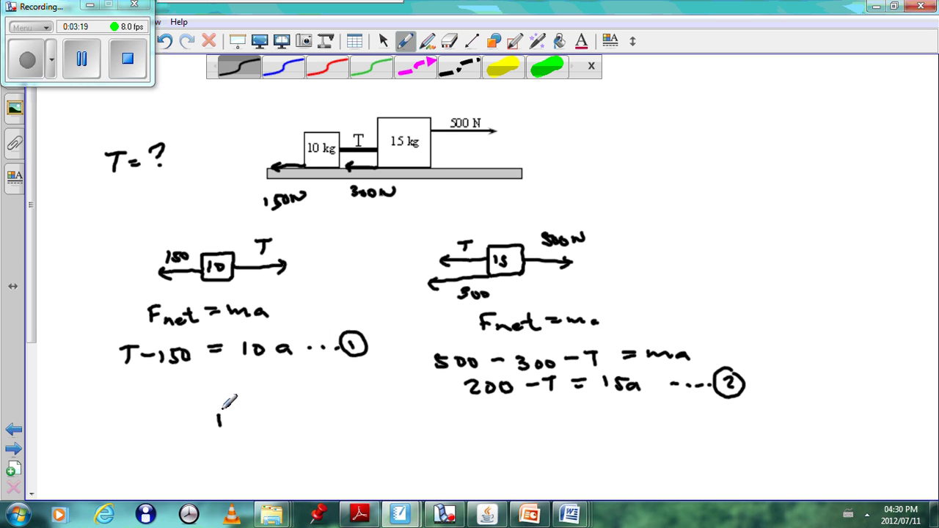
pyautogui.moveTo(222, 406)
pyautogui.mouseDown()
pyautogui.moveTo(217, 433)
pyautogui.moveTo(232, 408)
pyautogui.moveTo(266, 415)
pyautogui.moveTo(259, 423)
pyautogui.moveTo(298, 419)
pyautogui.moveTo(292, 405)
pyautogui.mouseUp()
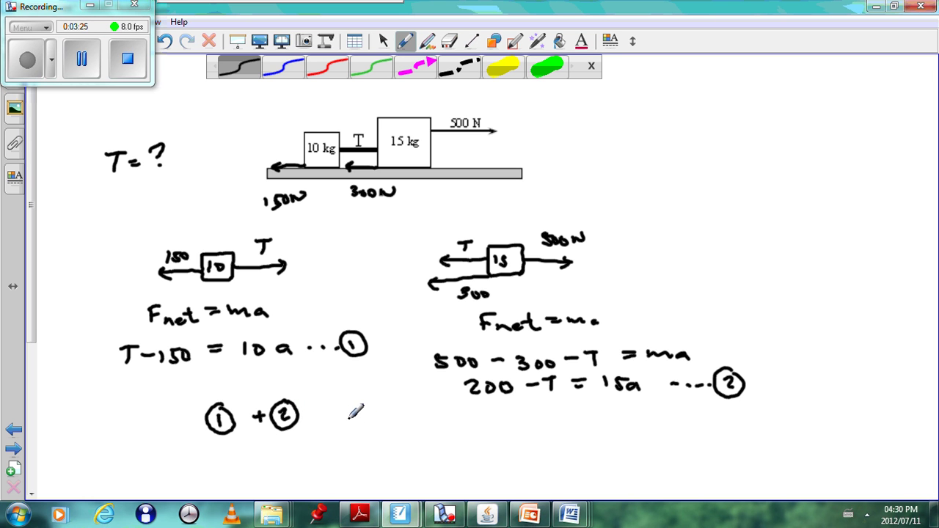
# - Stack T − 150 = 10a over 200 − T = 15a and rule a sum line beneath
pyautogui.moveTo(347, 414)
pyautogui.mouseDown()
pyautogui.moveTo(366, 413)
pyautogui.moveTo(356, 428)
pyautogui.moveTo(394, 426)
pyautogui.moveTo(409, 414)
pyautogui.mouseUp()
pyautogui.moveTo(420, 414); pyautogui.dragTo(505, 417)
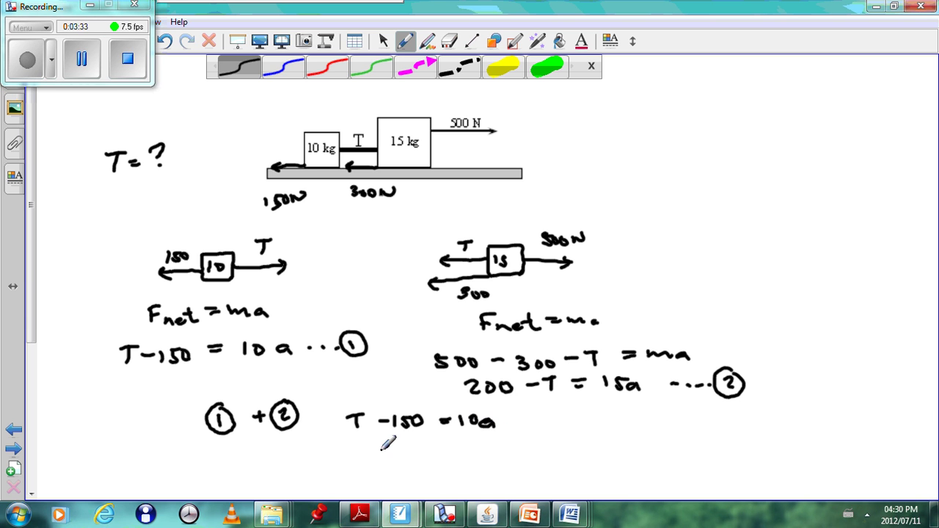
pyautogui.moveTo(330, 451)
pyautogui.mouseDown()
pyautogui.moveTo(410, 456)
pyautogui.moveTo(480, 440)
pyautogui.moveTo(512, 446)
pyautogui.mouseUp()
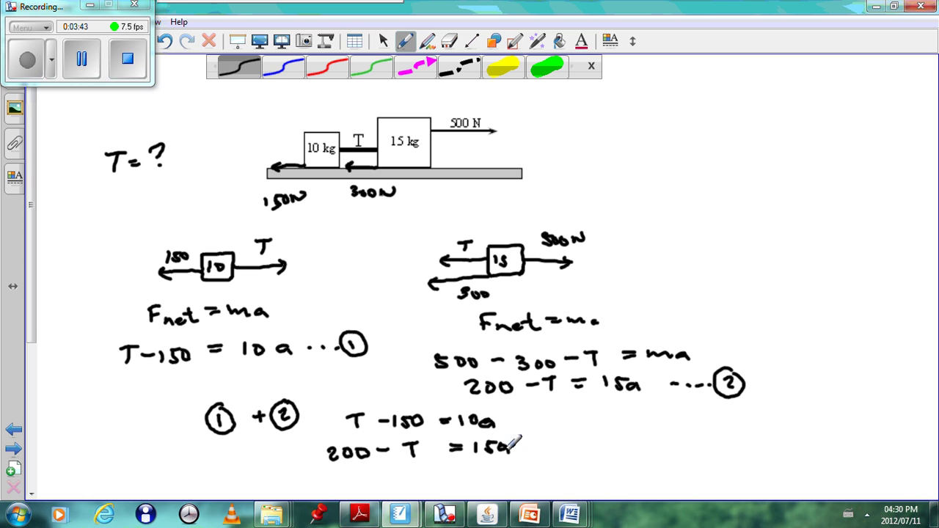
pyautogui.moveTo(318, 469); pyautogui.dragTo(532, 462)
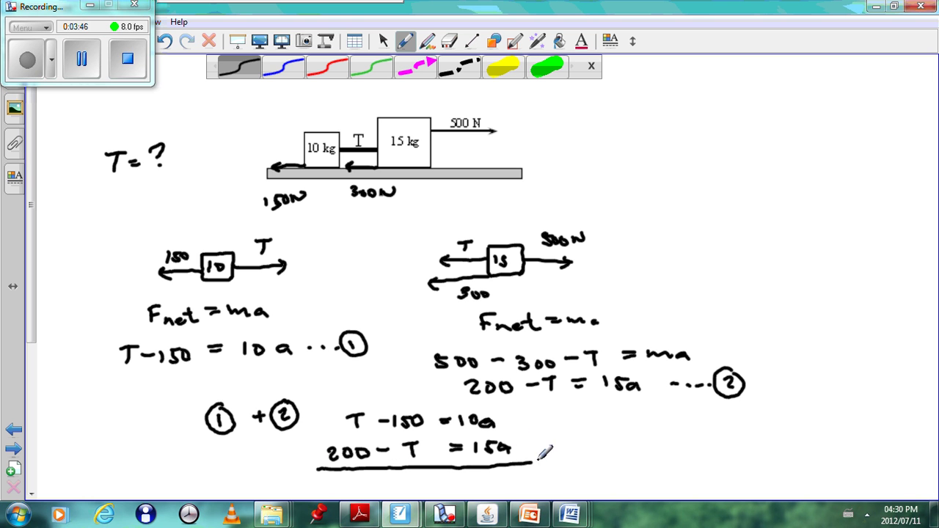
pyautogui.click(31, 496)
pyautogui.click(31, 495)
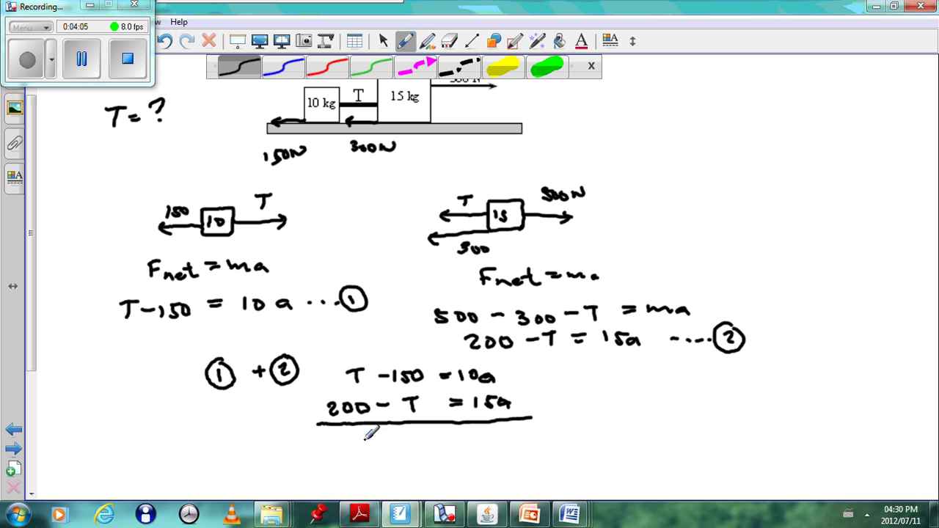
# - Write 50 = 25a under the line and divide each side by 25
pyautogui.moveTo(360, 440); pyautogui.dragTo(385, 438)
pyautogui.moveTo(443, 437); pyautogui.dragTo(446, 436)
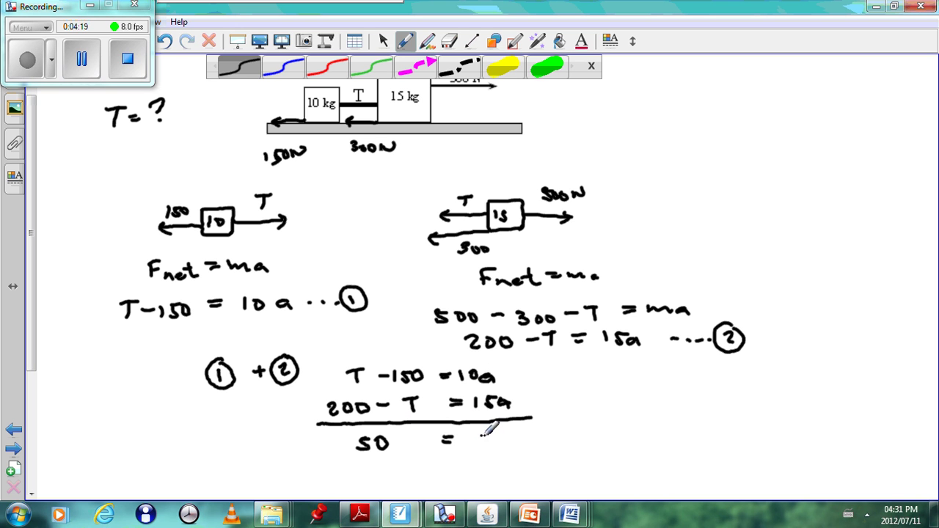
pyautogui.moveTo(483, 434)
pyautogui.mouseDown()
pyautogui.moveTo(510, 424)
pyautogui.moveTo(534, 443)
pyautogui.moveTo(506, 474)
pyautogui.moveTo(521, 474)
pyautogui.mouseUp()
pyautogui.moveTo(361, 461)
pyautogui.mouseDown()
pyautogui.moveTo(379, 459)
pyautogui.moveTo(376, 476)
pyautogui.moveTo(384, 476)
pyautogui.mouseUp()
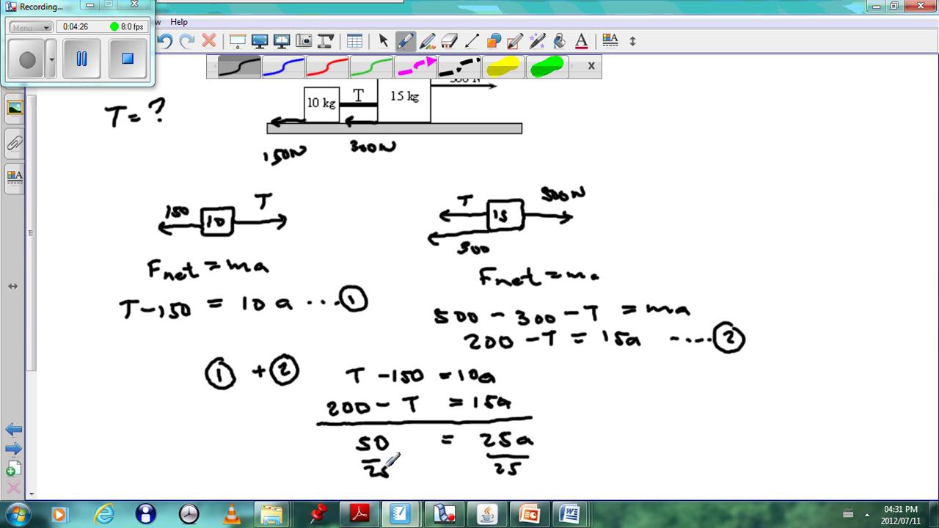
# - Write 2 m·s⁻² = a with an arrow beneath, then start T − 150 lower left
pyautogui.click(33, 496)
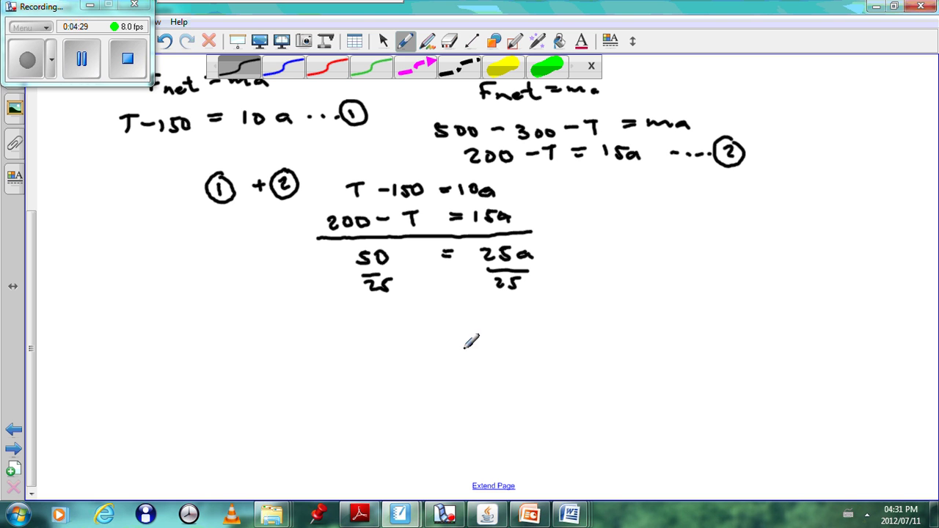
pyautogui.moveTo(516, 324); pyautogui.dragTo(526, 332)
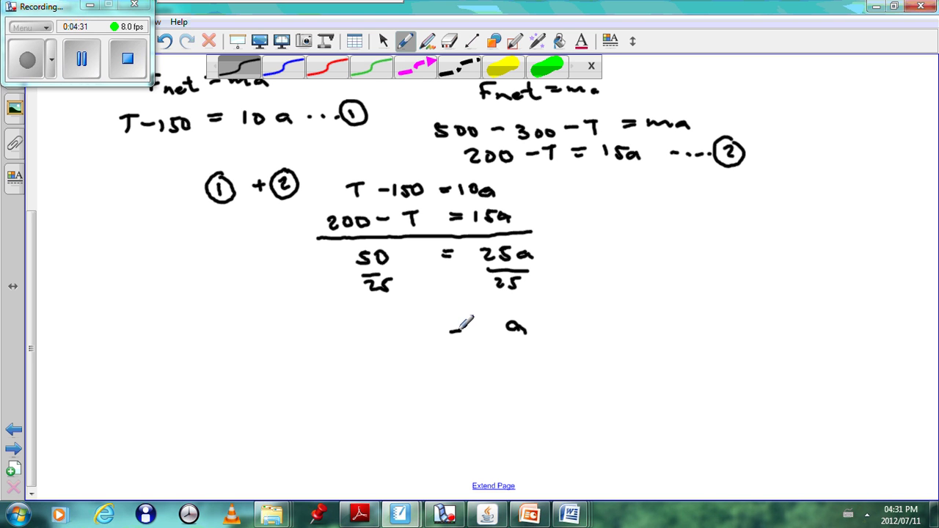
pyautogui.moveTo(449, 324); pyautogui.dragTo(462, 324)
pyautogui.moveTo(353, 331)
pyautogui.mouseDown()
pyautogui.moveTo(409, 337)
pyautogui.moveTo(405, 325)
pyautogui.moveTo(429, 327)
pyautogui.mouseUp()
pyautogui.moveTo(371, 362); pyautogui.dragTo(555, 353)
pyautogui.moveTo(547, 347); pyautogui.dragTo(550, 358)
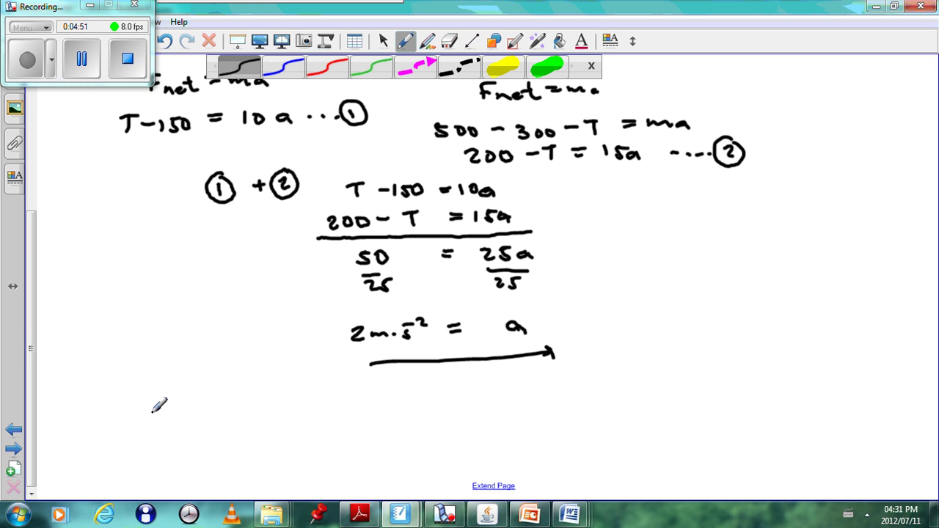
pyautogui.moveTo(129, 404)
pyautogui.mouseDown()
pyautogui.moveTo(148, 401)
pyautogui.moveTo(140, 418)
pyautogui.moveTo(221, 403)
pyautogui.moveTo(263, 411)
pyautogui.mouseUp()
# - Finish T − 150 = 10a and substitute to get T − 150 = 20
pyautogui.moveTo(277, 400)
pyautogui.mouseDown()
pyautogui.moveTo(272, 408)
pyautogui.moveTo(278, 400)
pyautogui.moveTo(313, 408)
pyautogui.mouseUp()
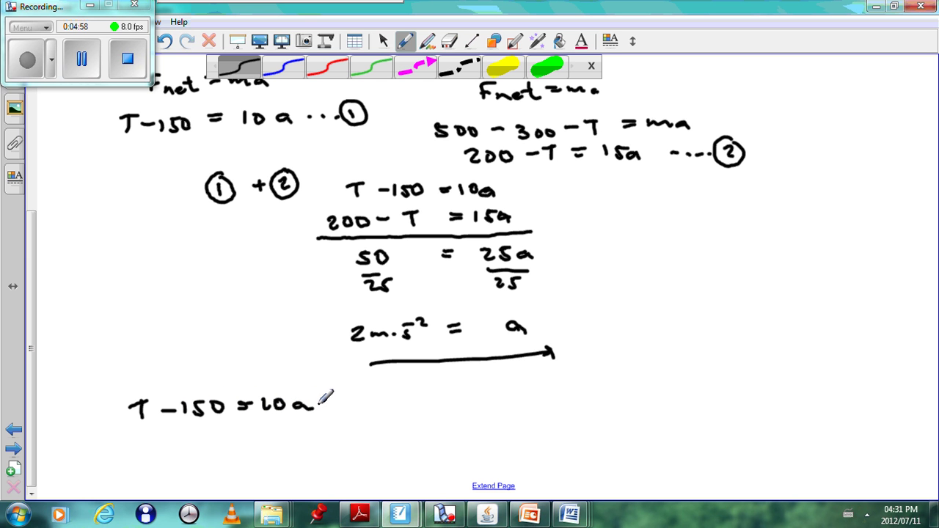
pyautogui.moveTo(133, 439)
pyautogui.mouseDown()
pyautogui.moveTo(151, 438)
pyautogui.moveTo(146, 453)
pyautogui.moveTo(185, 446)
pyautogui.moveTo(194, 454)
pyautogui.moveTo(260, 439)
pyautogui.mouseUp()
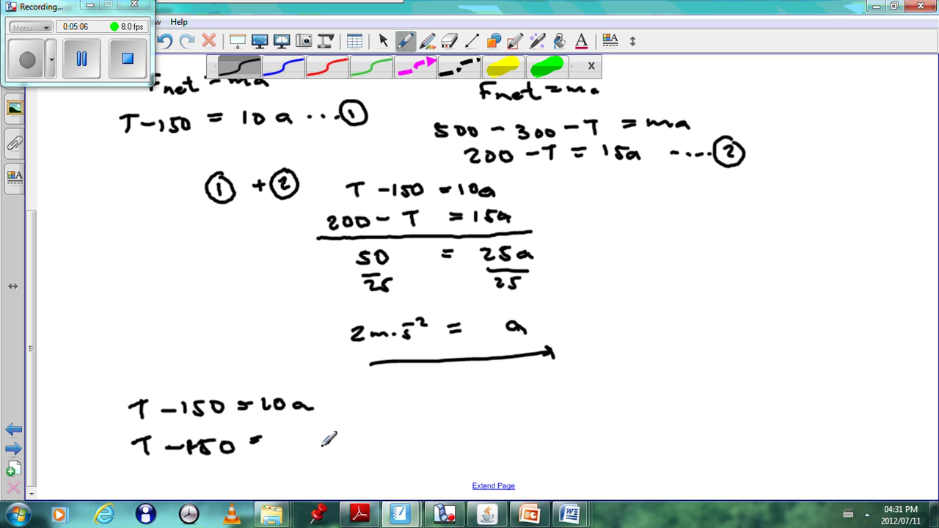
pyautogui.moveTo(280, 436)
pyautogui.mouseDown()
pyautogui.moveTo(293, 446)
pyautogui.moveTo(311, 440)
pyautogui.moveTo(299, 449)
pyautogui.mouseUp()
# - Write the answer T = 170N and underline 170N
pyautogui.moveTo(205, 470)
pyautogui.mouseDown()
pyautogui.moveTo(220, 470)
pyautogui.moveTo(214, 481)
pyautogui.moveTo(263, 475)
pyautogui.mouseUp()
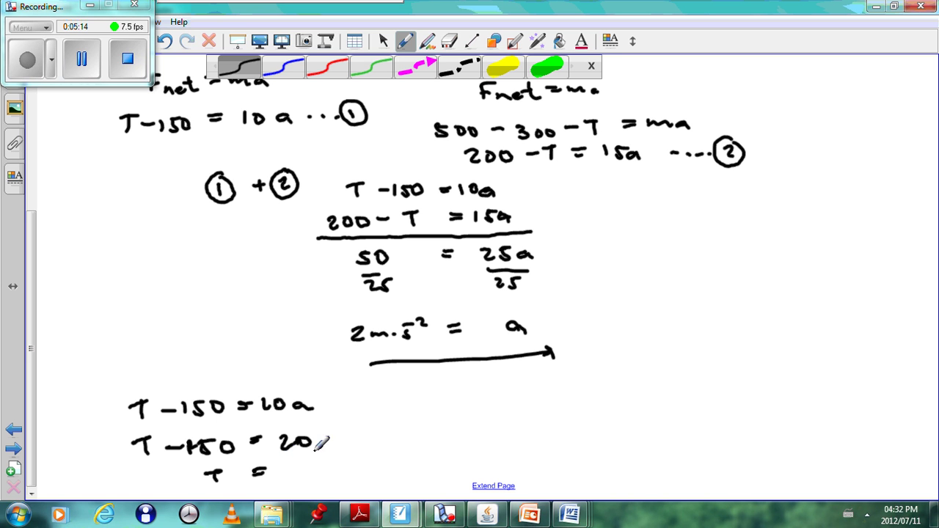
pyautogui.moveTo(297, 465)
pyautogui.mouseDown()
pyautogui.moveTo(292, 473)
pyautogui.moveTo(321, 474)
pyautogui.moveTo(363, 453)
pyautogui.mouseUp()
pyautogui.moveTo(291, 486); pyautogui.dragTo(358, 486)
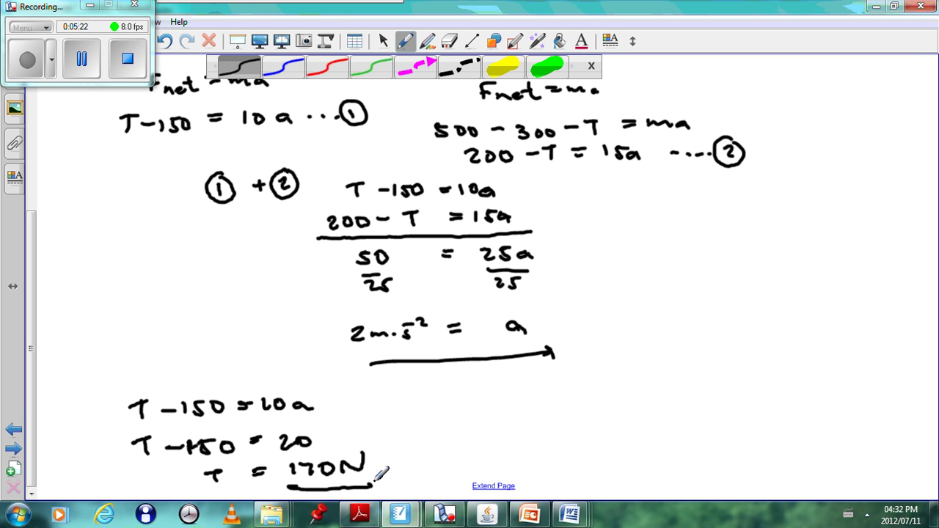
# - Close the pen colour choices and scroll down to the division and acceleration lines
pyautogui.scroll(5, 20, 106)
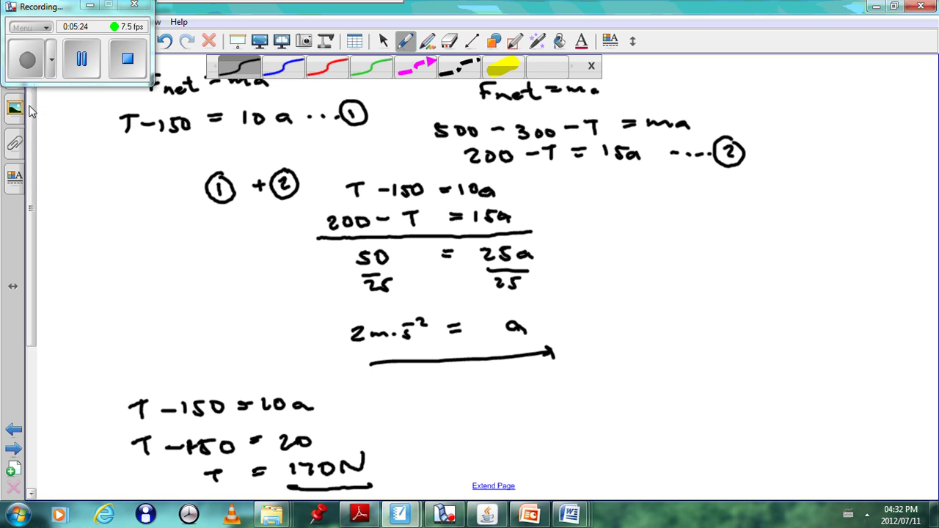
pyautogui.click(596, 71)
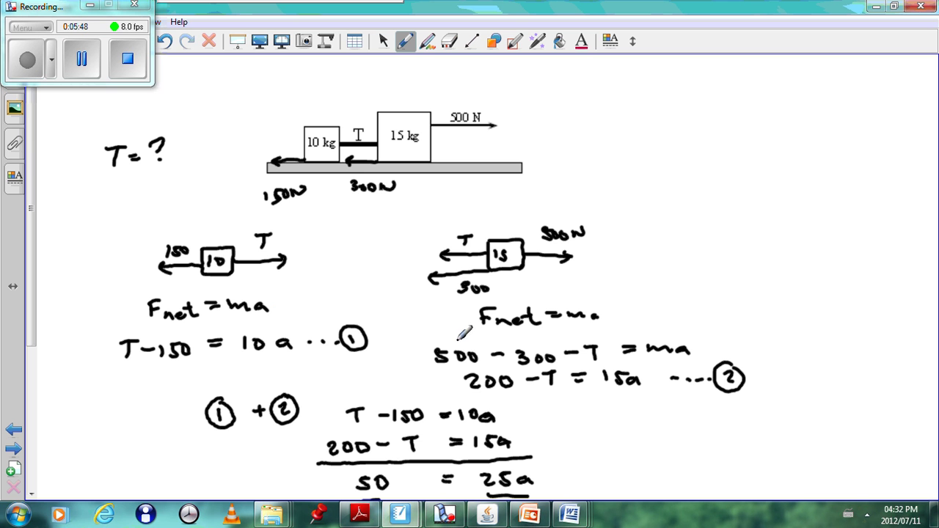
pyautogui.click(30, 497)
pyautogui.click(30, 497)
pyautogui.click(30, 497)
pyautogui.click(30, 496)
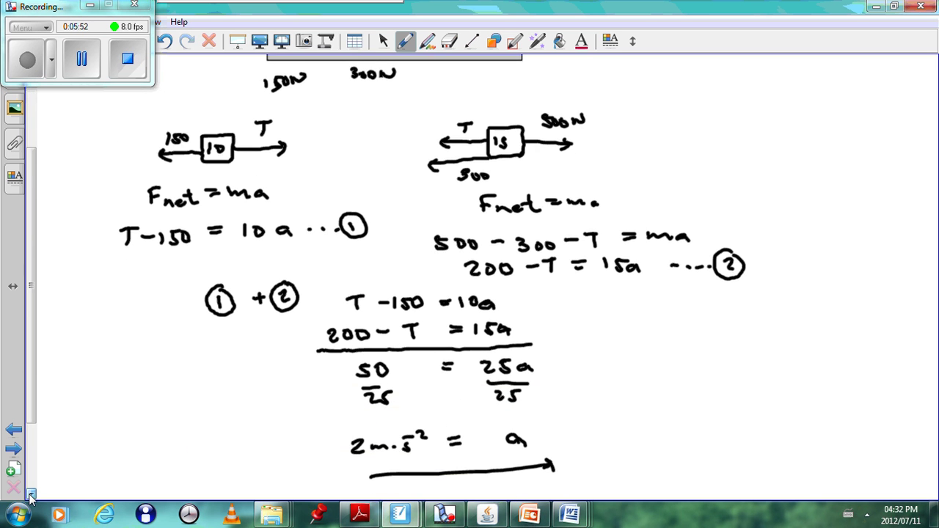
# - Review the tension working down to the underlined T = 170N, then scroll back up
pyautogui.click(30, 497)
pyautogui.click(30, 497)
pyautogui.click(30, 497)
pyautogui.click(30, 497)
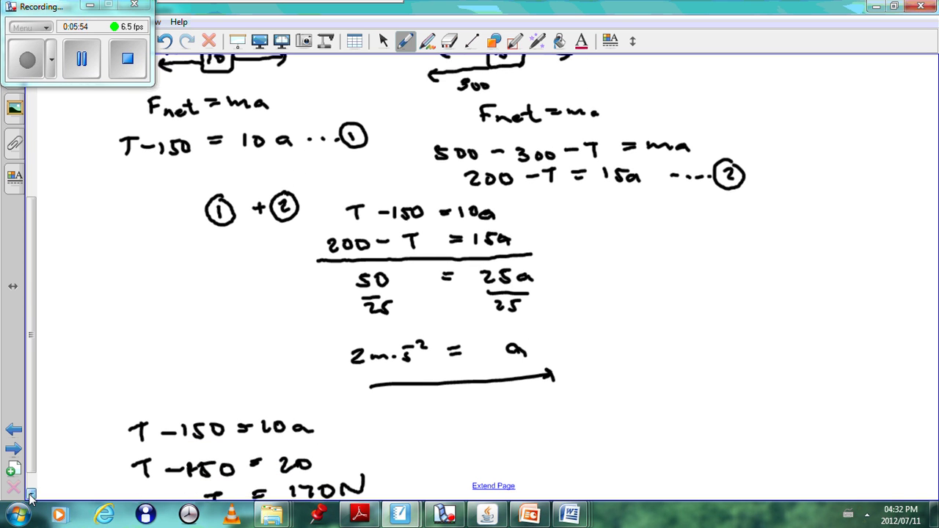
pyautogui.click(30, 497)
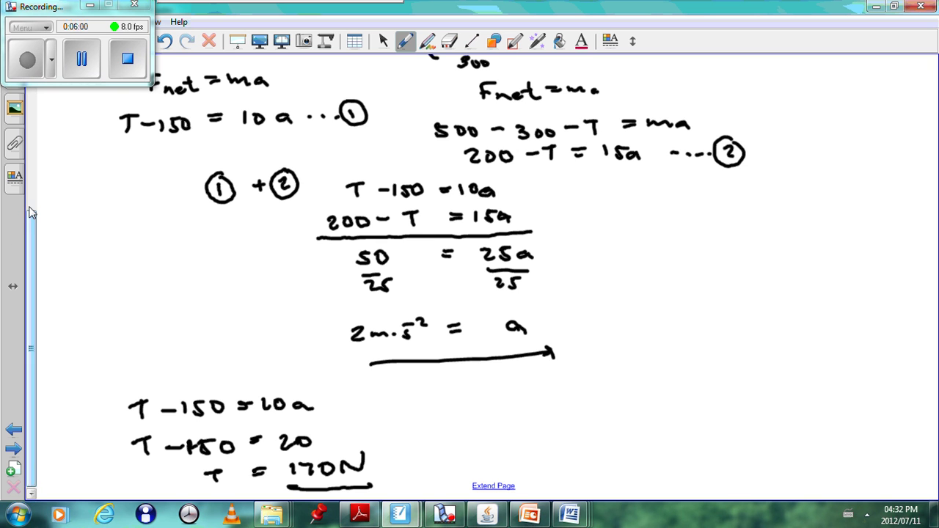
pyautogui.scroll(3, 31, 206)
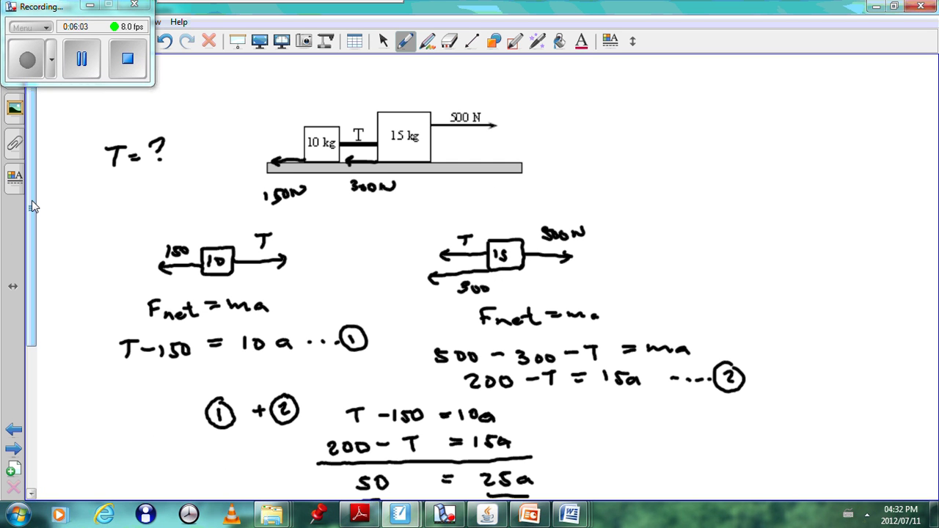